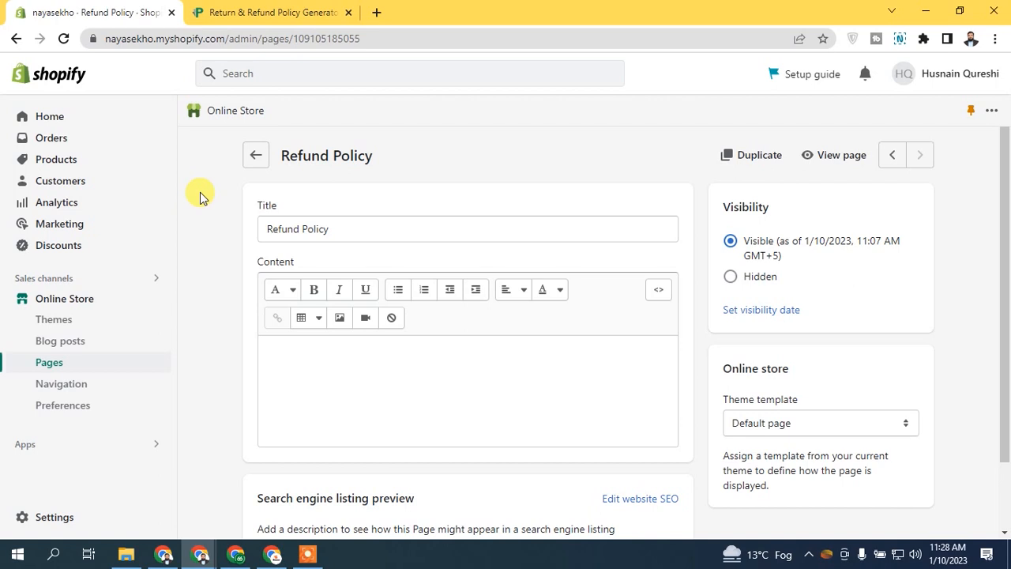
Step: Switch to the Return & Refund Policy Generator browser tab
click(230, 11)
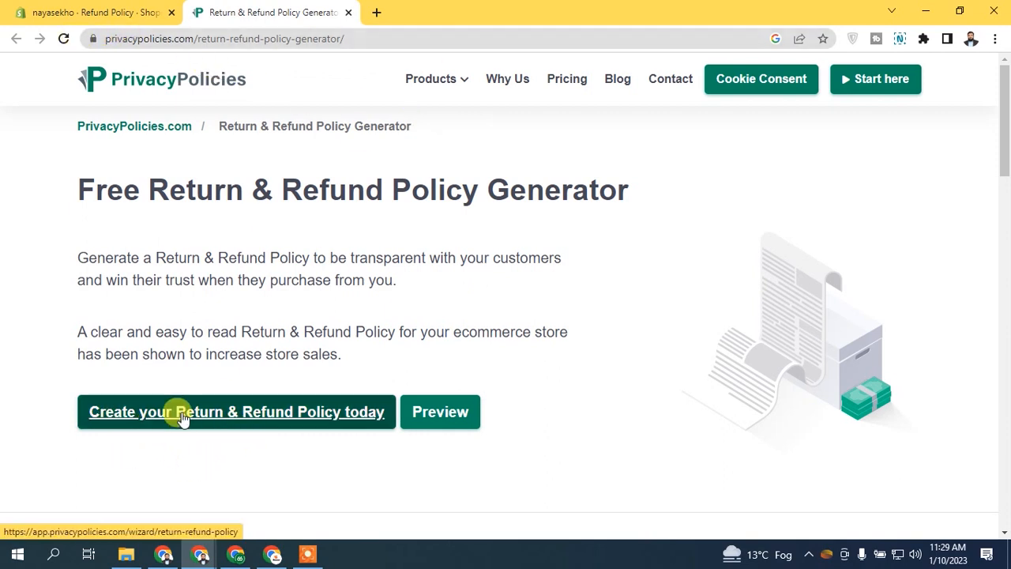
Step: Launch the 'Create your Return & Refund Policy' generator wizard
click(227, 417)
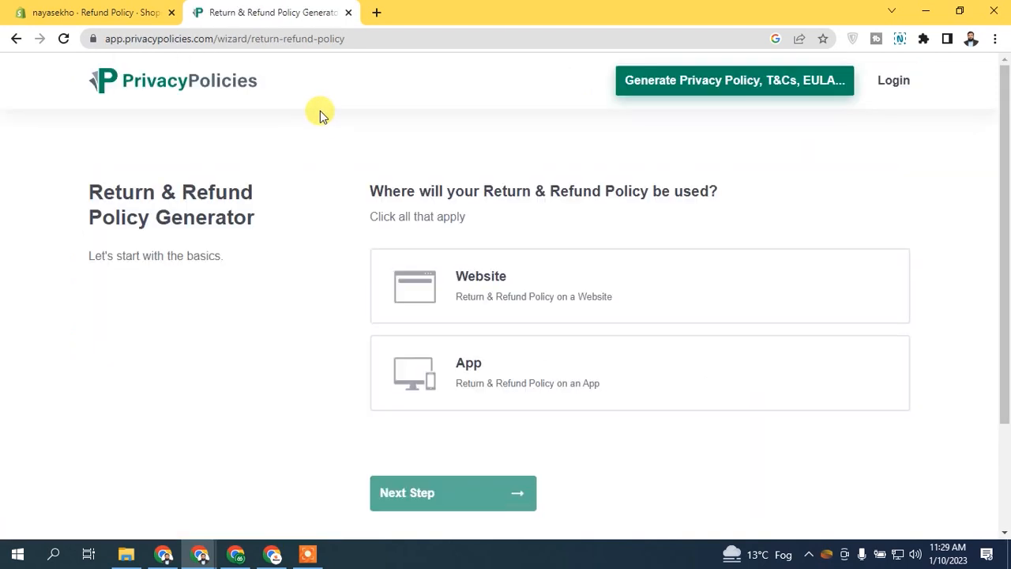
Step: Choose Website as the policy's use and copy the Shopify store URL for it
click(528, 296)
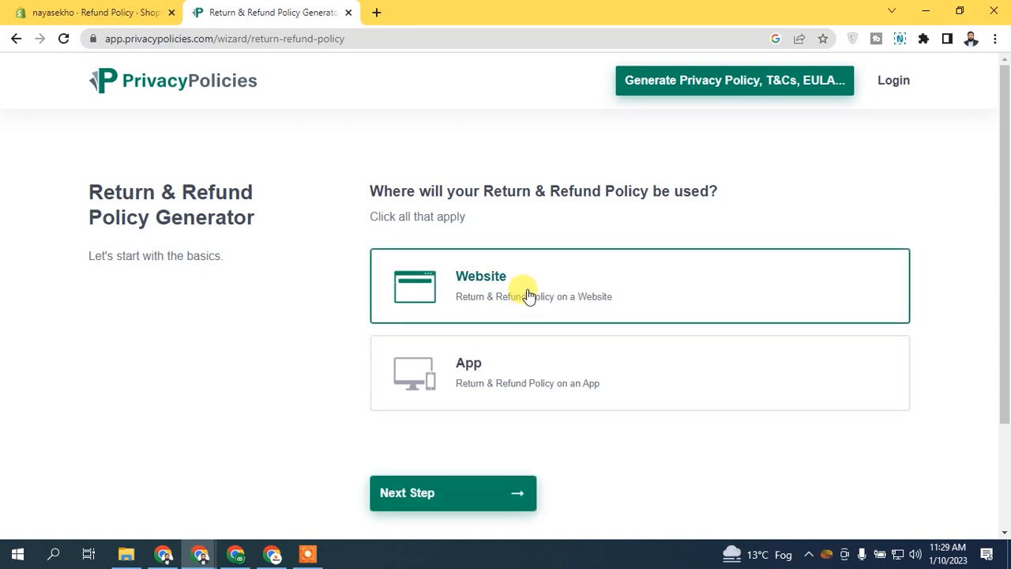
click(476, 491)
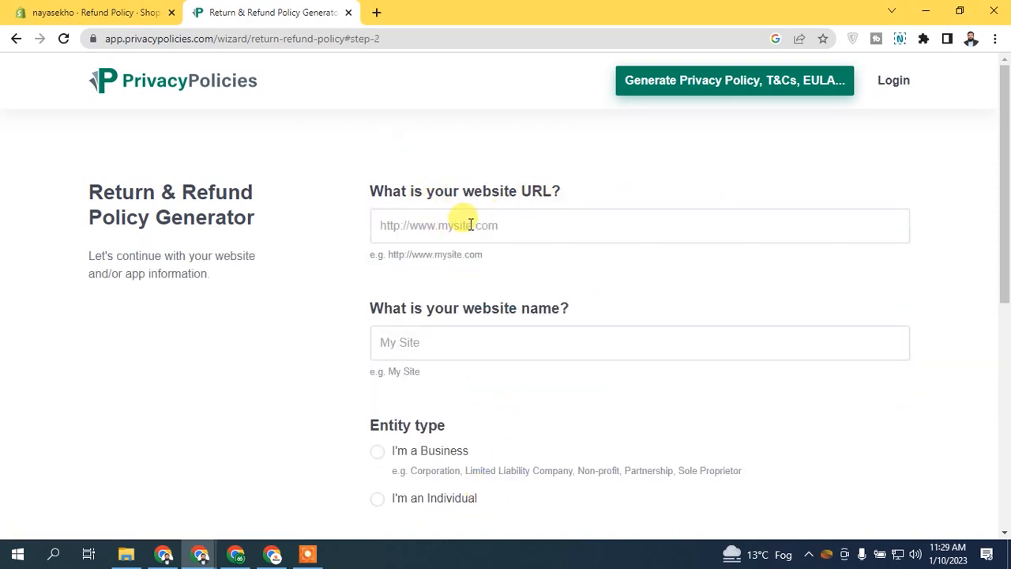
click(164, 9)
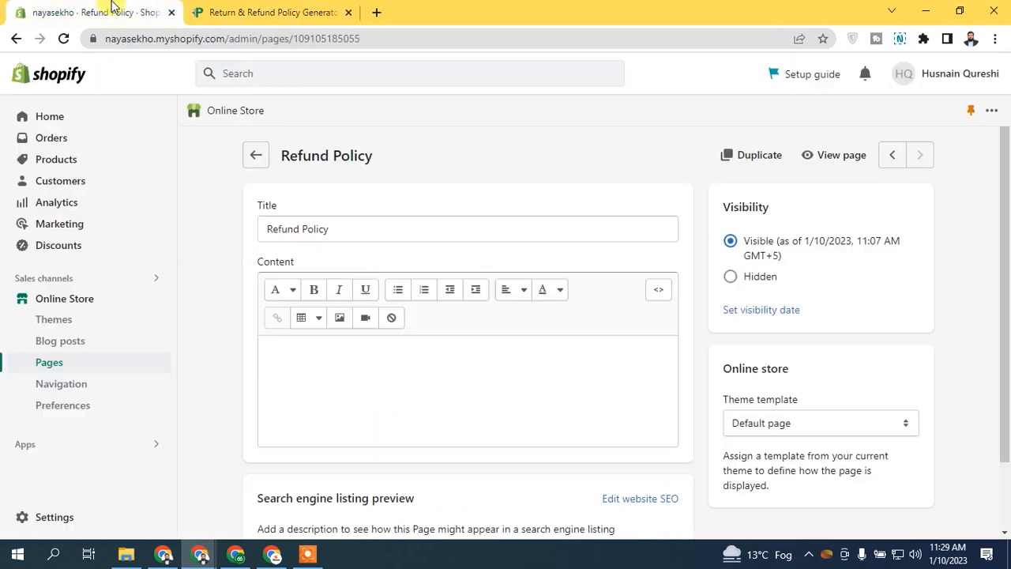
drag(228, 36, 107, 37)
right_click(206, 45)
click(242, 126)
key(ctrl+Tab)
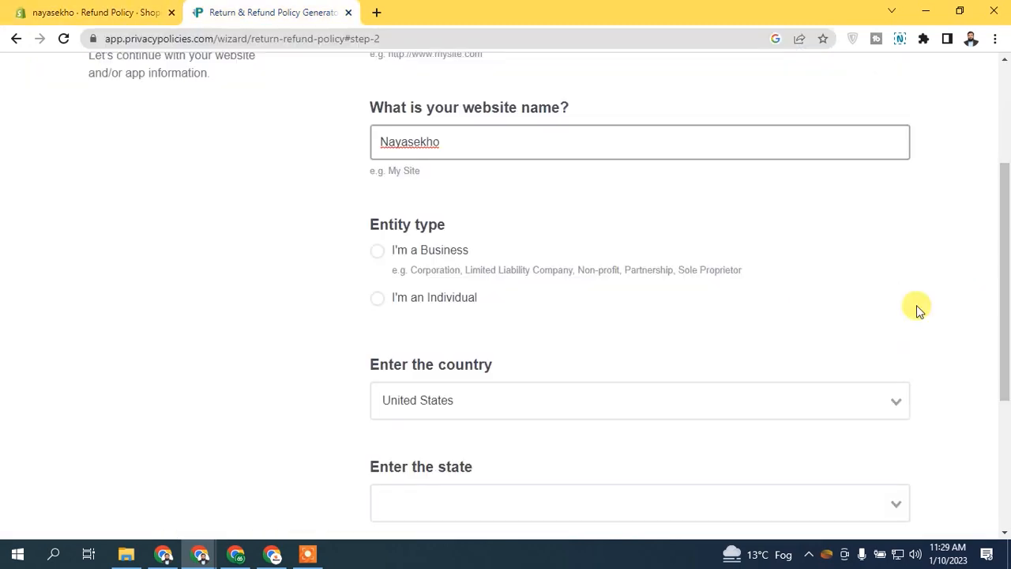
Step: Set the entity type to individual and country to Pakistan, then continue
click(440, 305)
scroll(443, 307, down, 2)
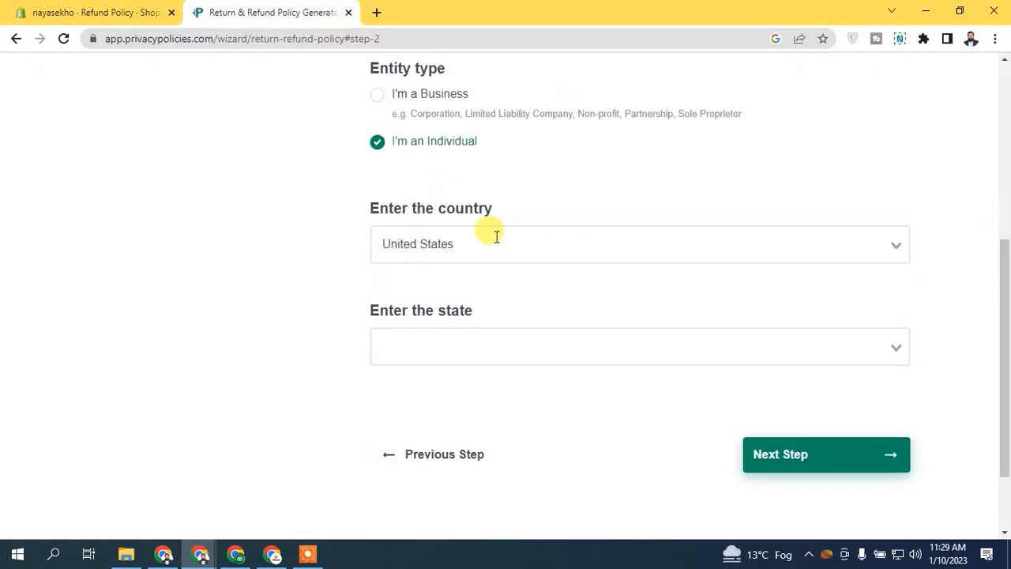
click(464, 243)
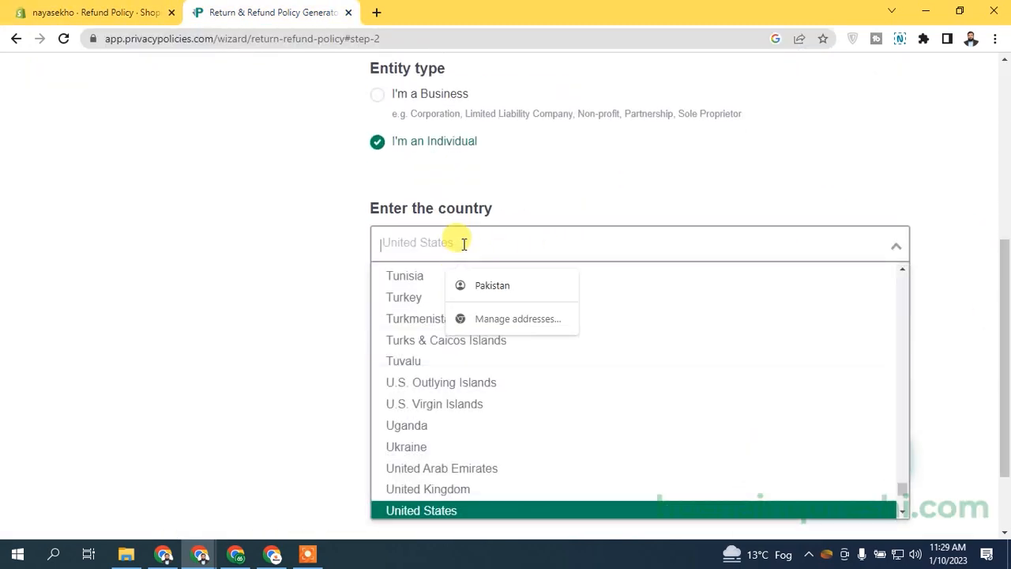
text(paki)
key(Return)
drag(318, 256, 730, 322)
click(620, 286)
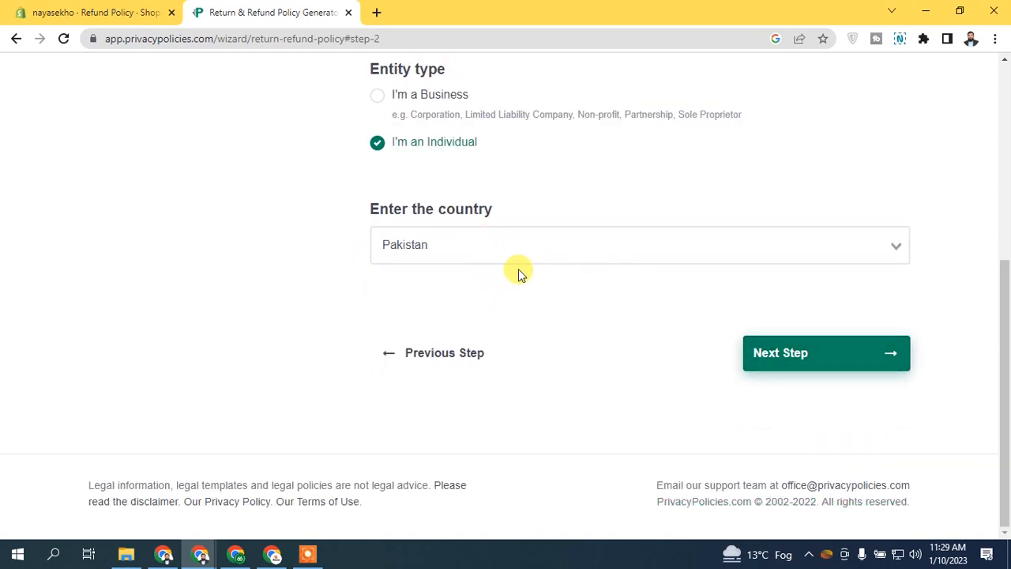
click(814, 348)
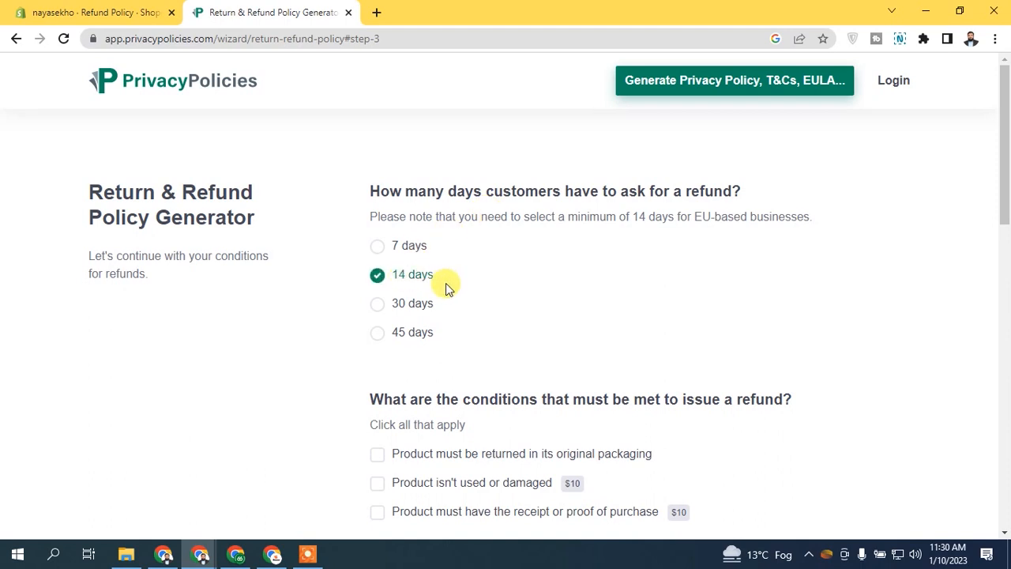
Step: Set a 14-day refund window and require returns in their original packaging only
click(409, 335)
click(413, 273)
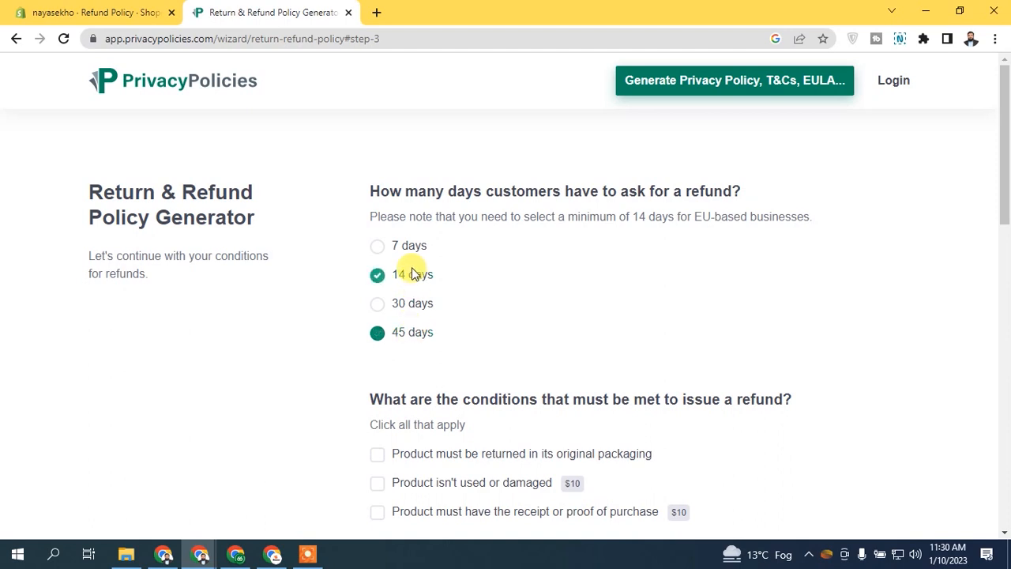
scroll(1005, 213, down, 3)
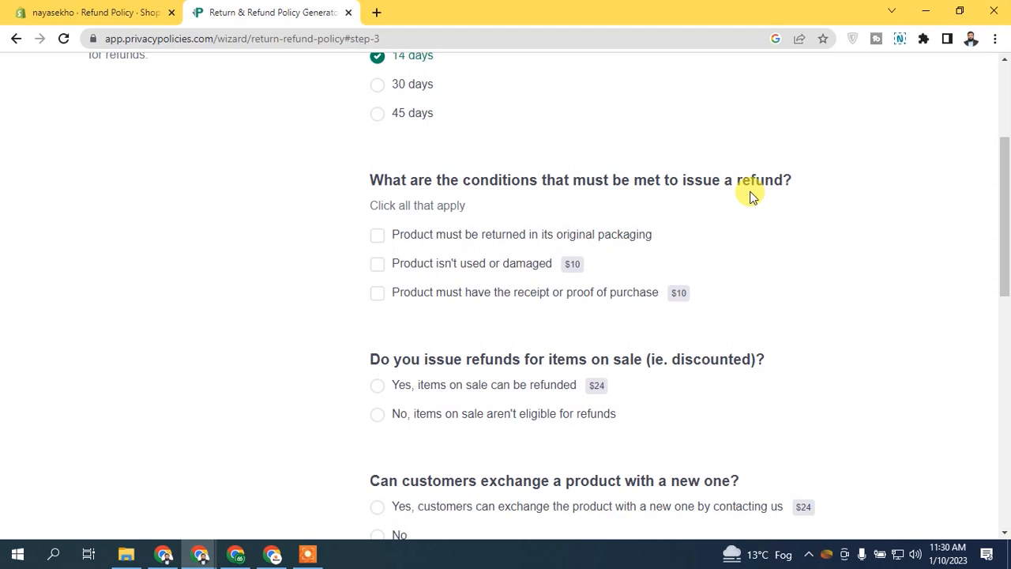
click(431, 242)
click(468, 267)
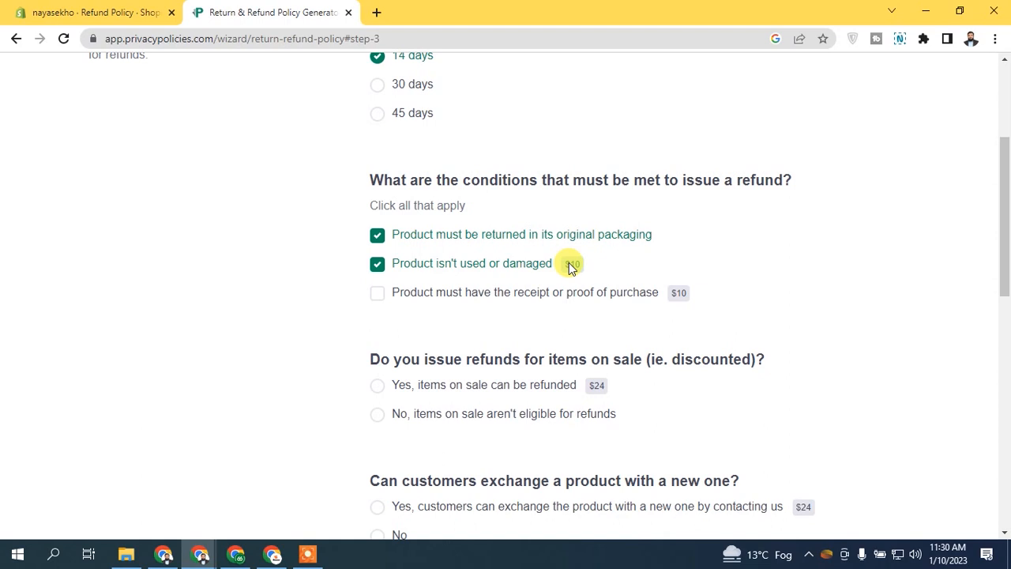
click(444, 264)
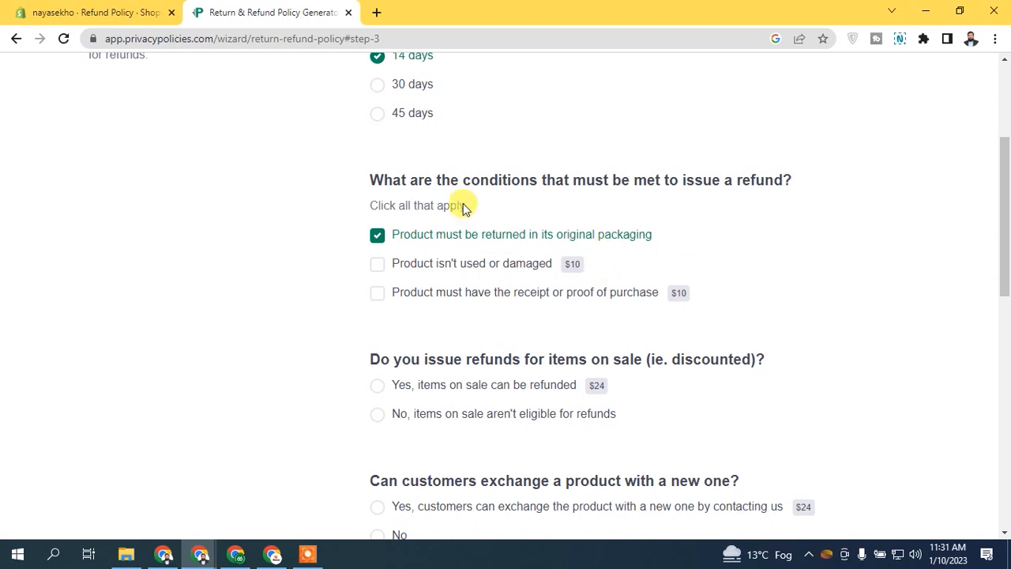
scroll(435, 261, down, 1)
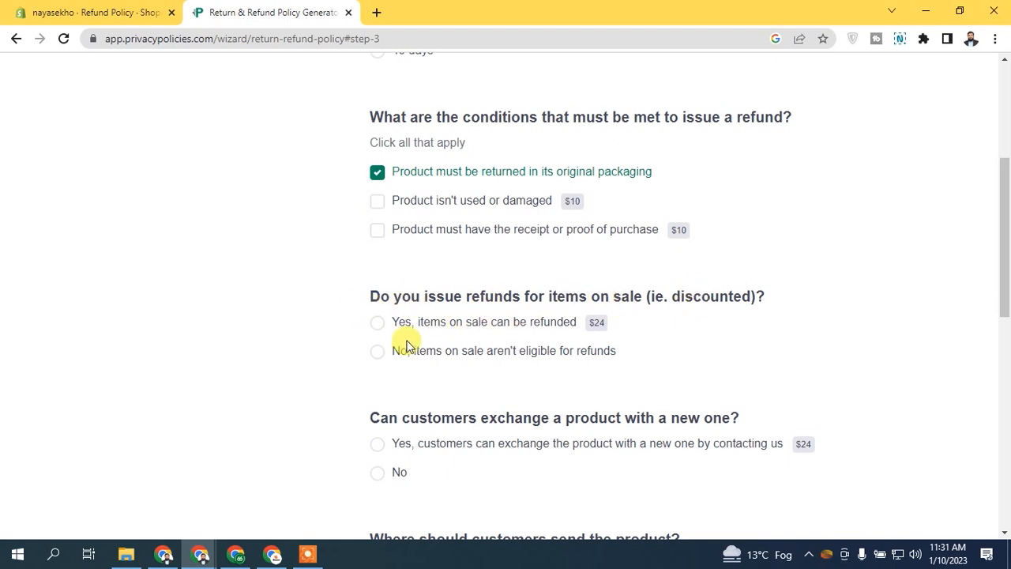
Step: Refuse refunds on discounted sale items and begin filling the return address field
click(440, 356)
drag(1005, 265, 1005, 315)
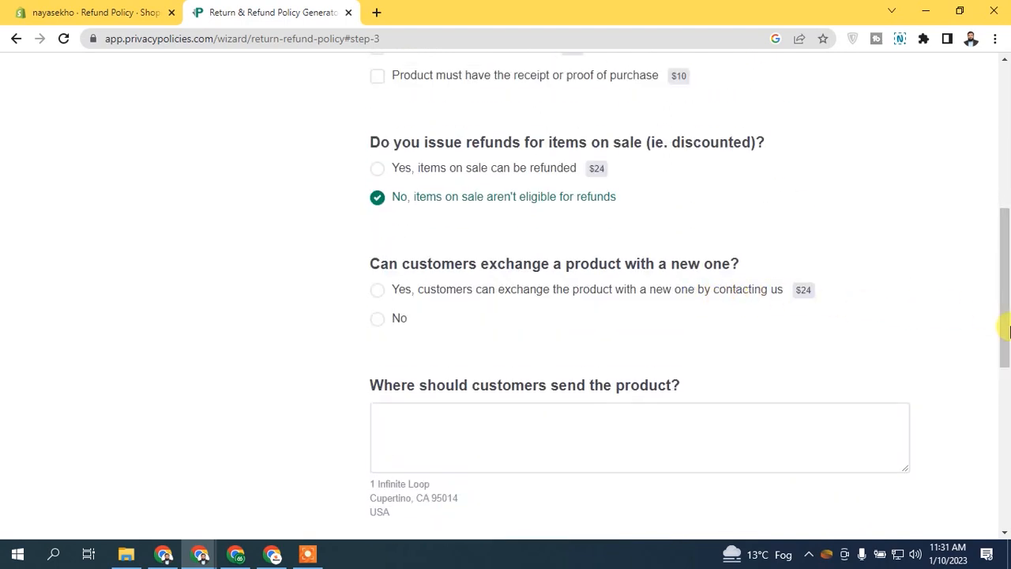
scroll(1006, 339, down, 1)
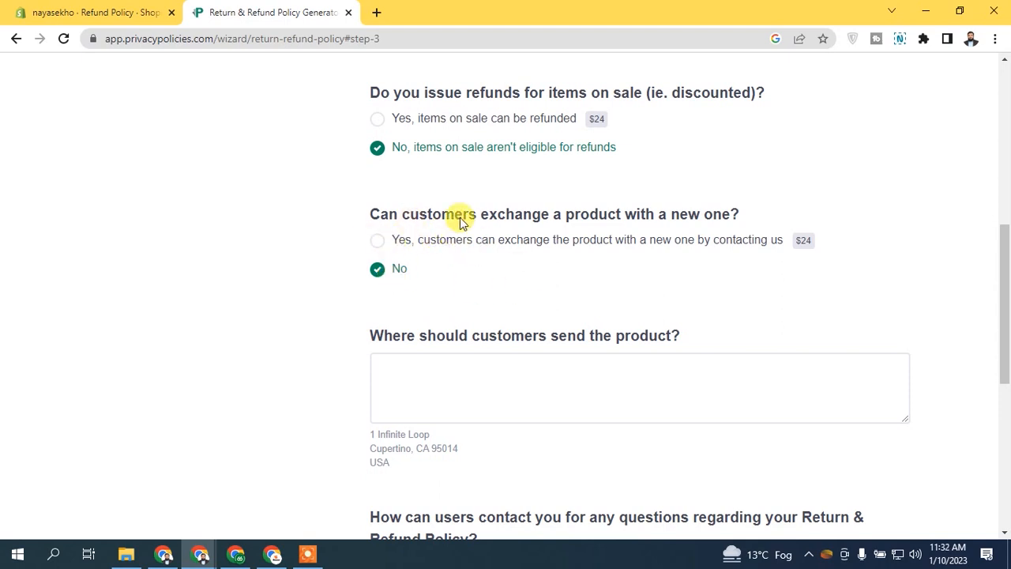
scroll(431, 245, down, 2)
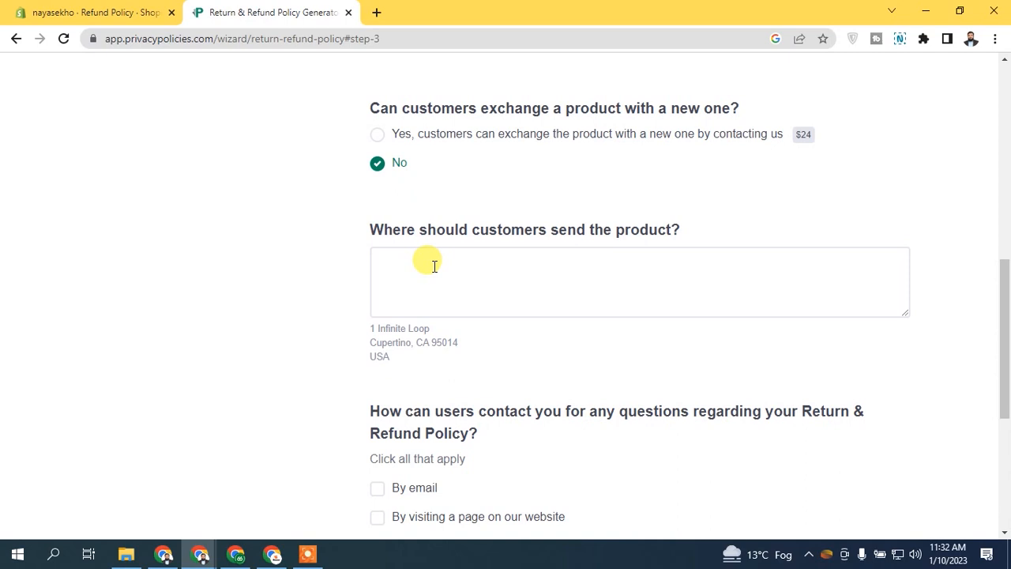
click(434, 266)
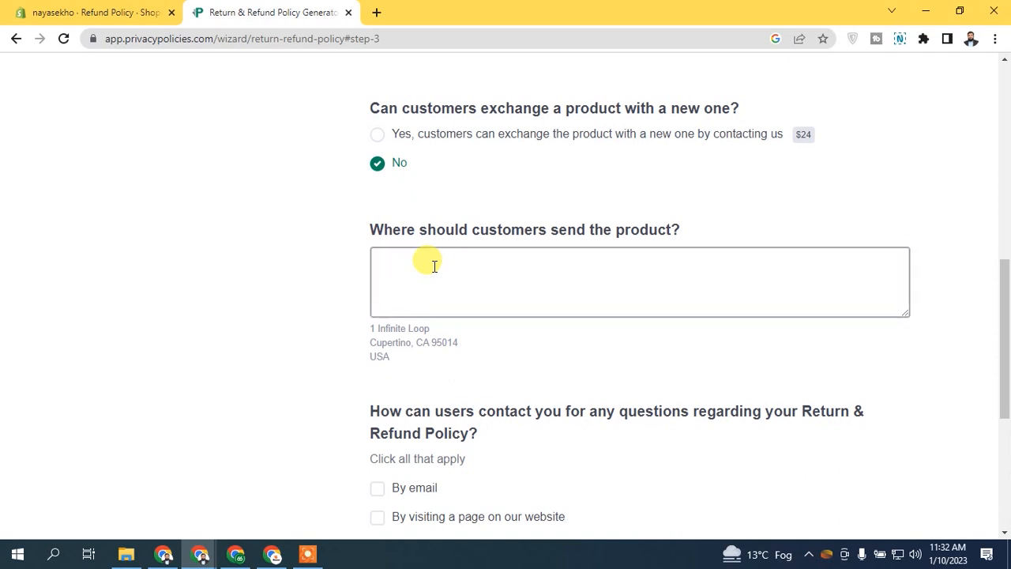
text(C)
text(ustomers request)
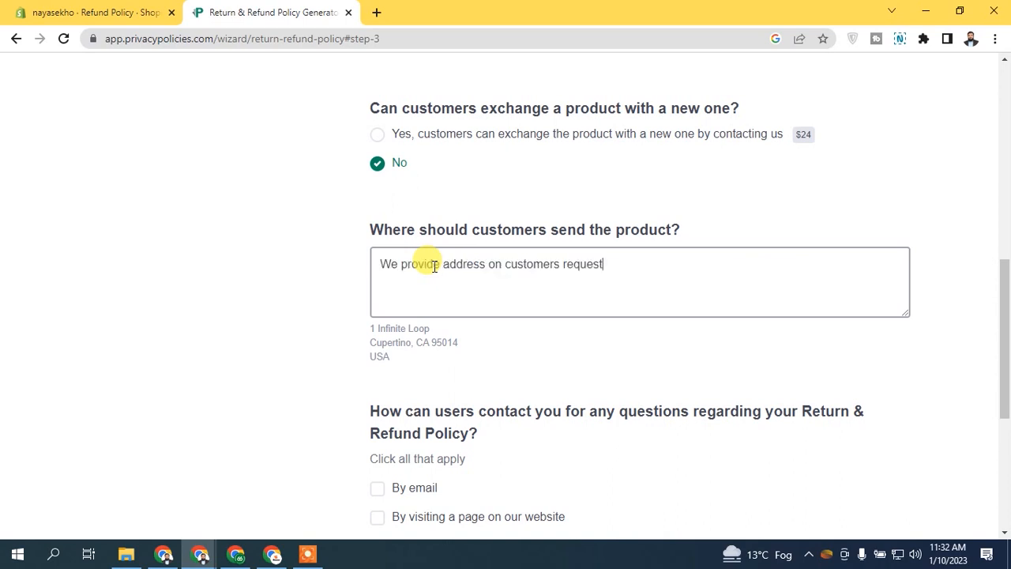
Step: Add e-mail as the contact method with the store's contact e-mail, then continue
scroll(436, 265, down, 2)
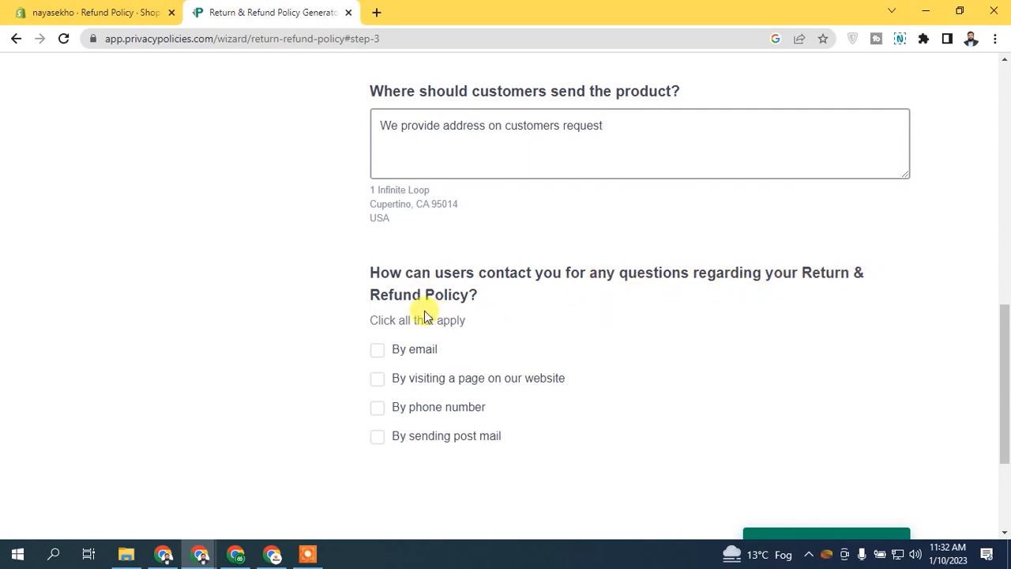
click(418, 351)
click(480, 424)
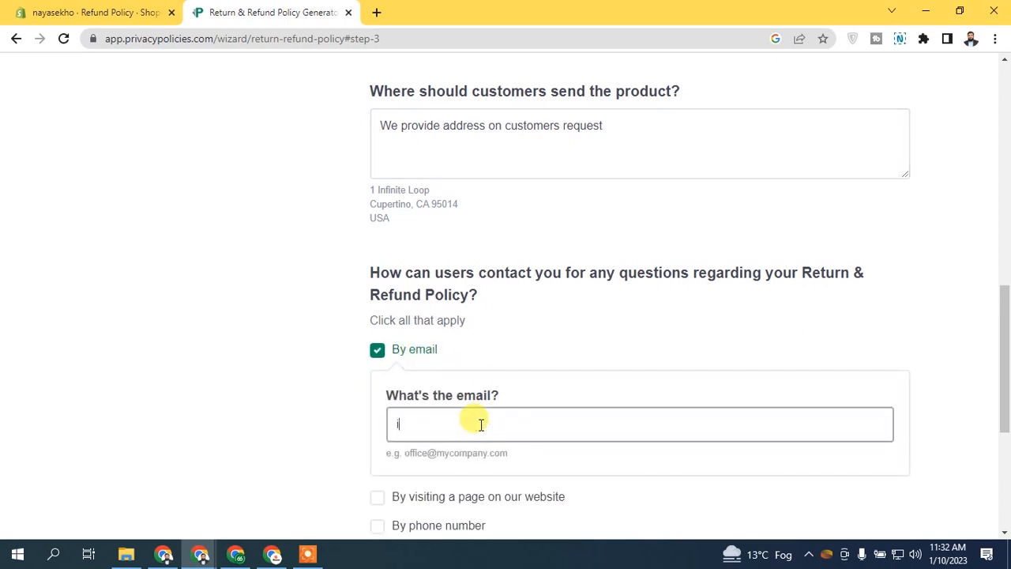
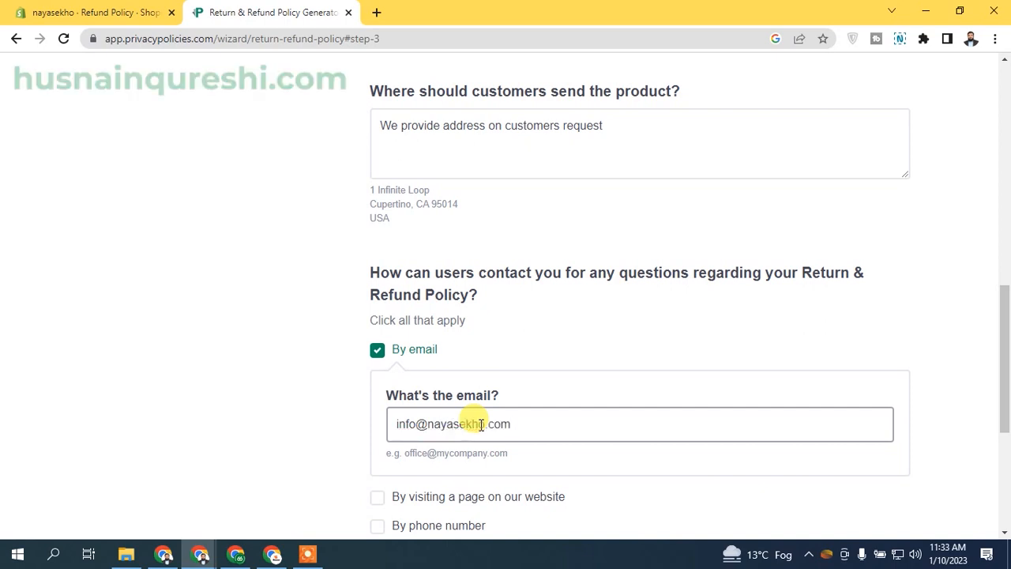
scroll(914, 397, down, 2)
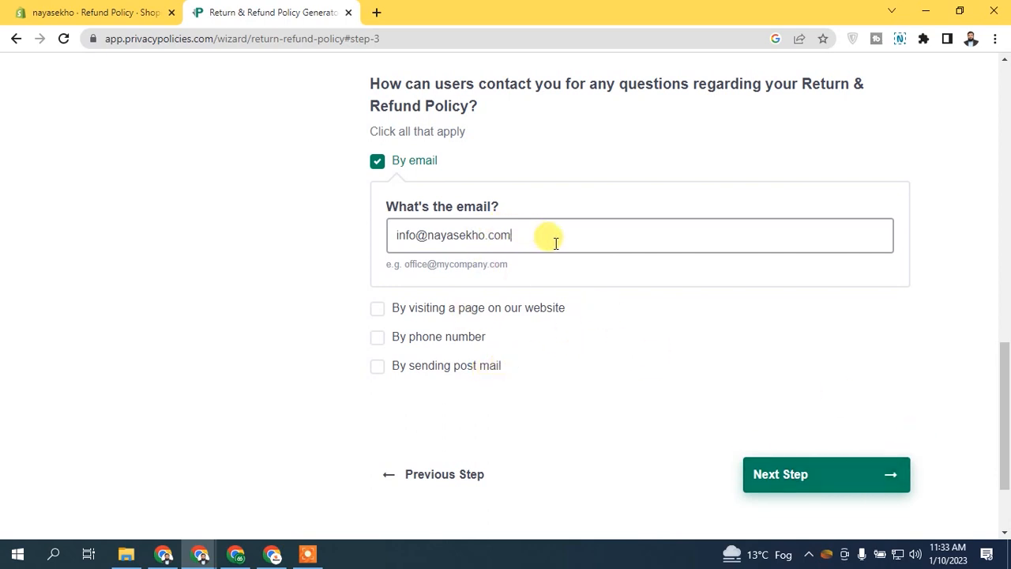
click(794, 476)
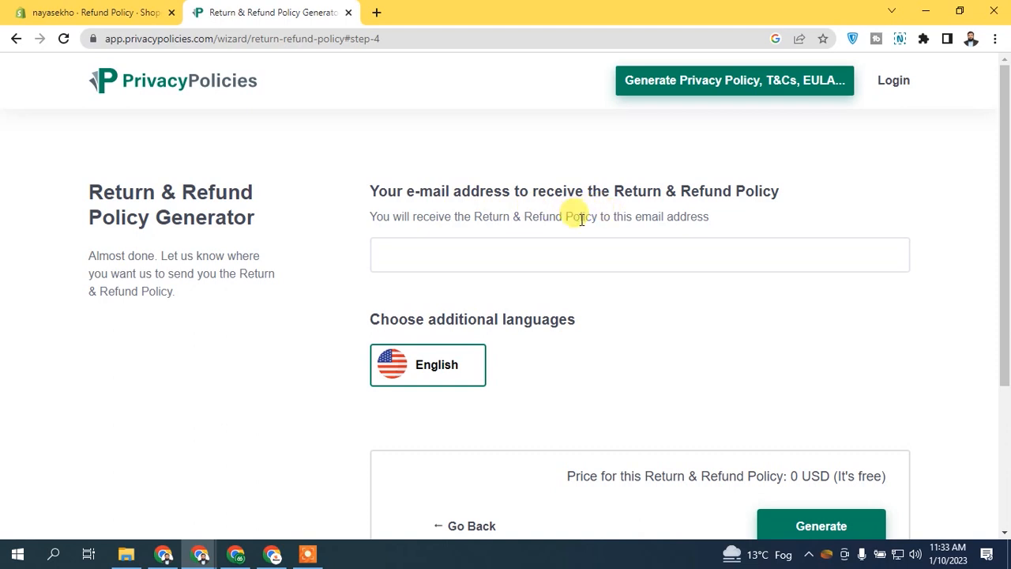
Step: Generate the return and refund policy
scroll(467, 244, down, 1)
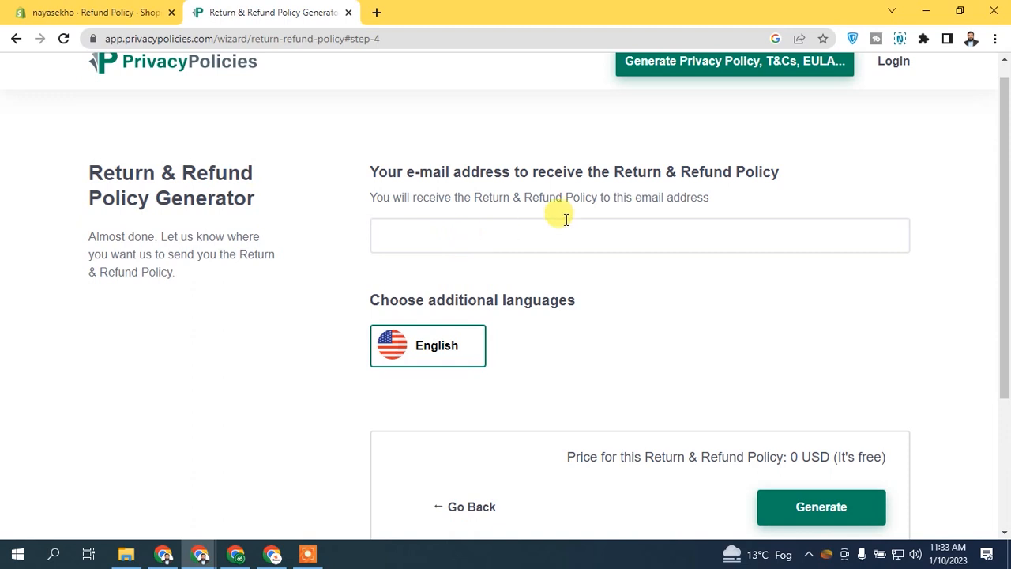
scroll(542, 280, down, 1)
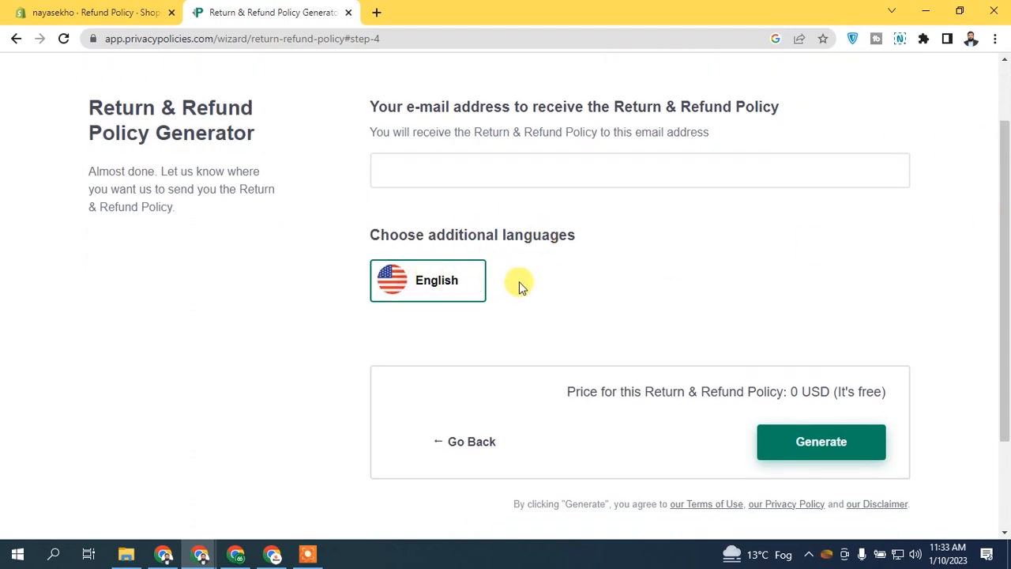
click(873, 442)
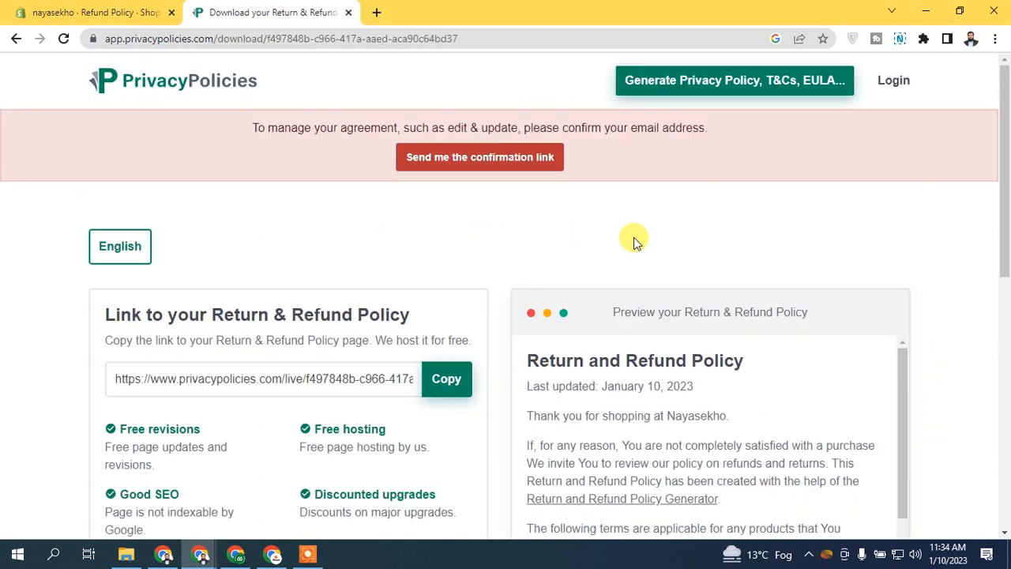
drag(1005, 178, 1005, 409)
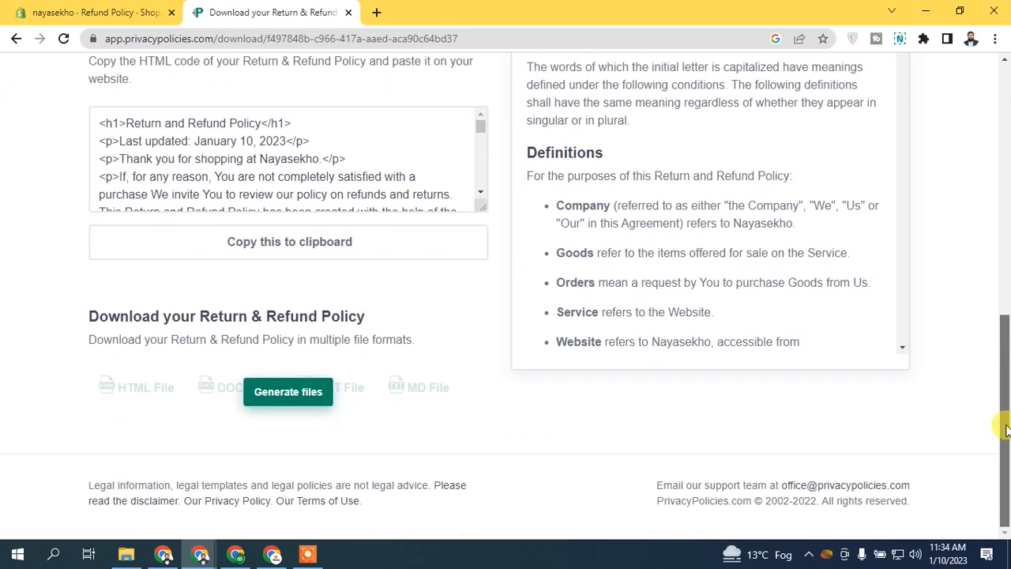
Step: Download the policy as a DOCX file and open it
click(289, 393)
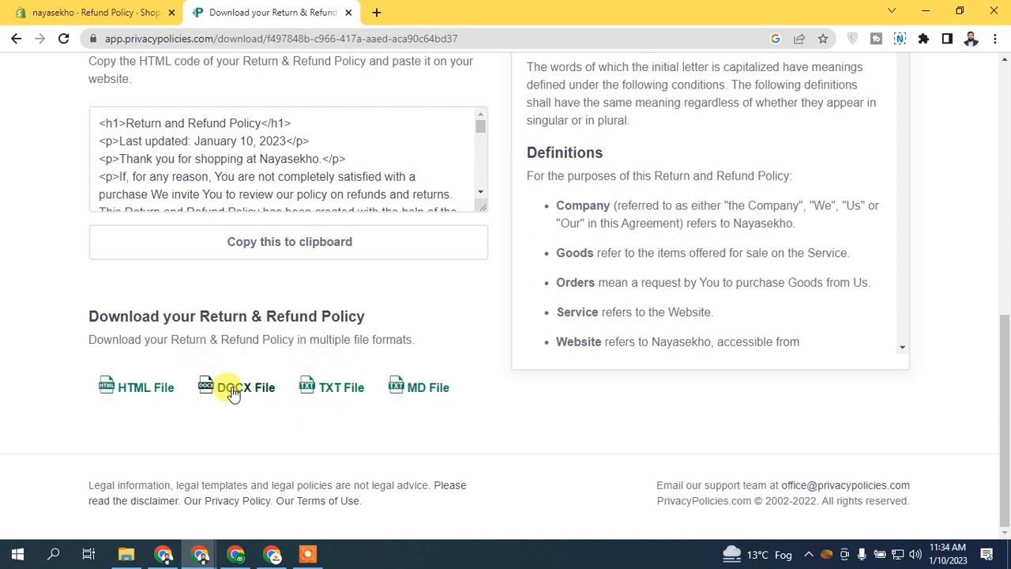
click(234, 390)
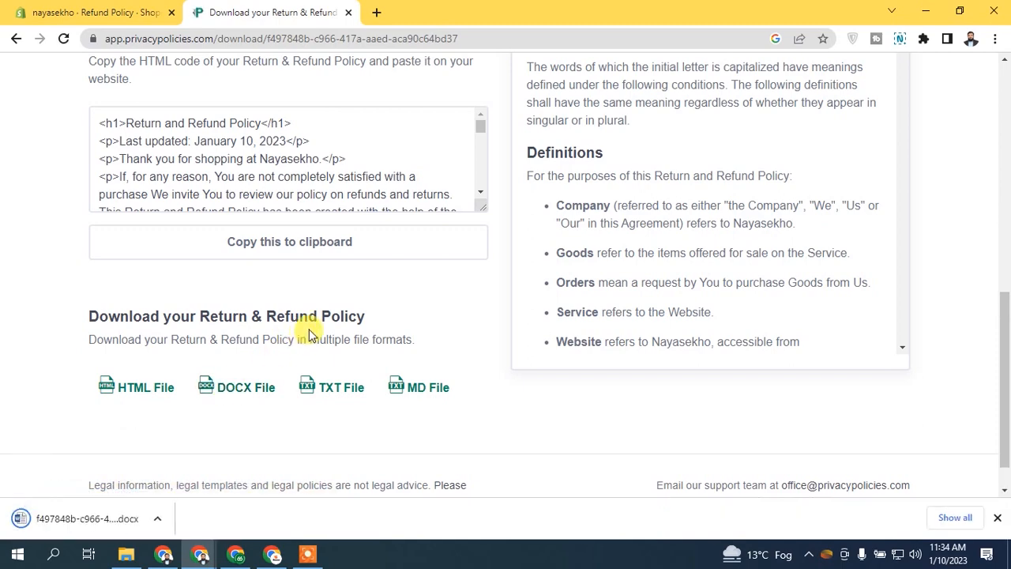
click(119, 517)
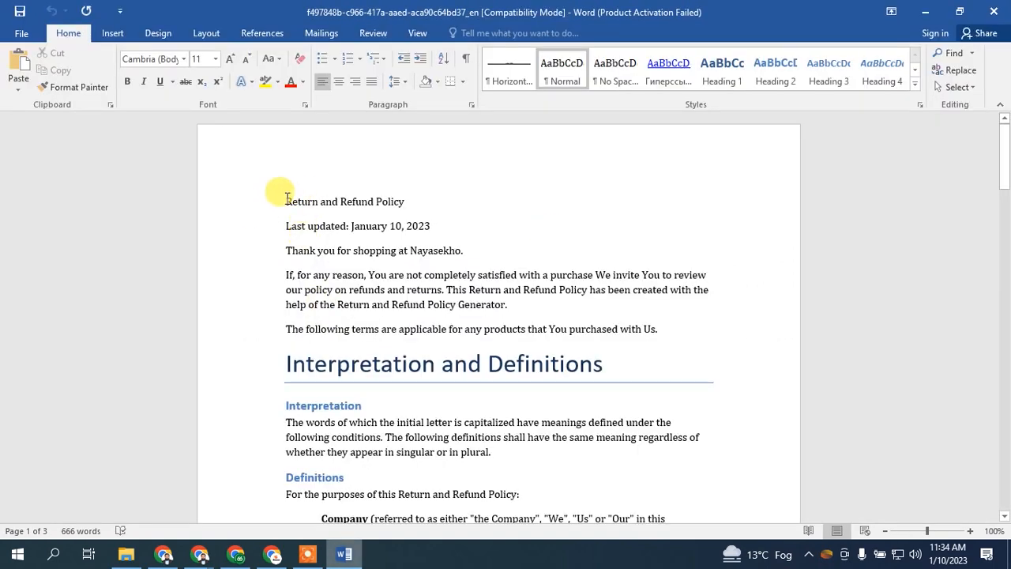
Step: Copy all the policy text from the Word document and return to the browser
drag(283, 198, 417, 228)
right_click(416, 232)
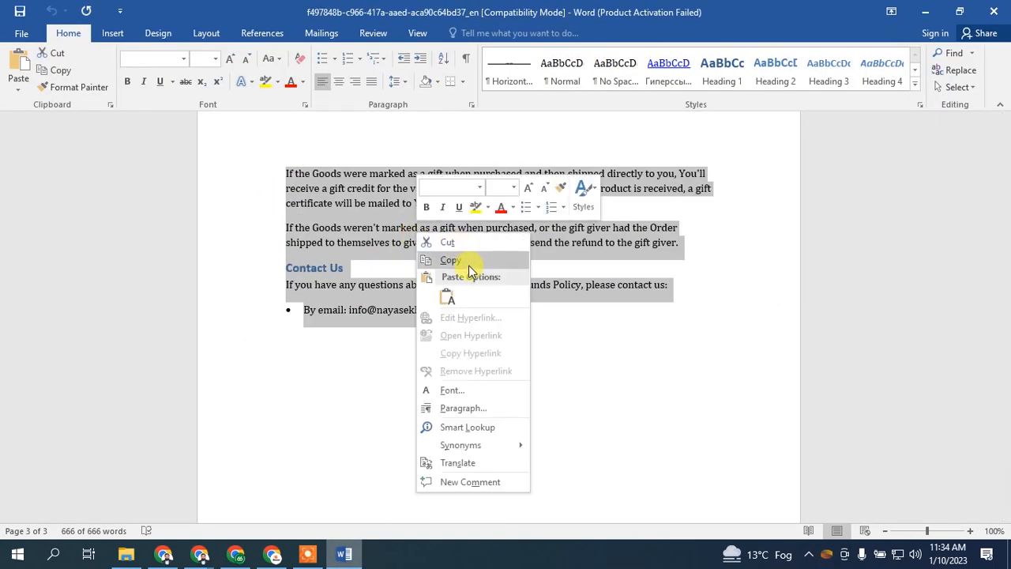
click(450, 260)
click(200, 554)
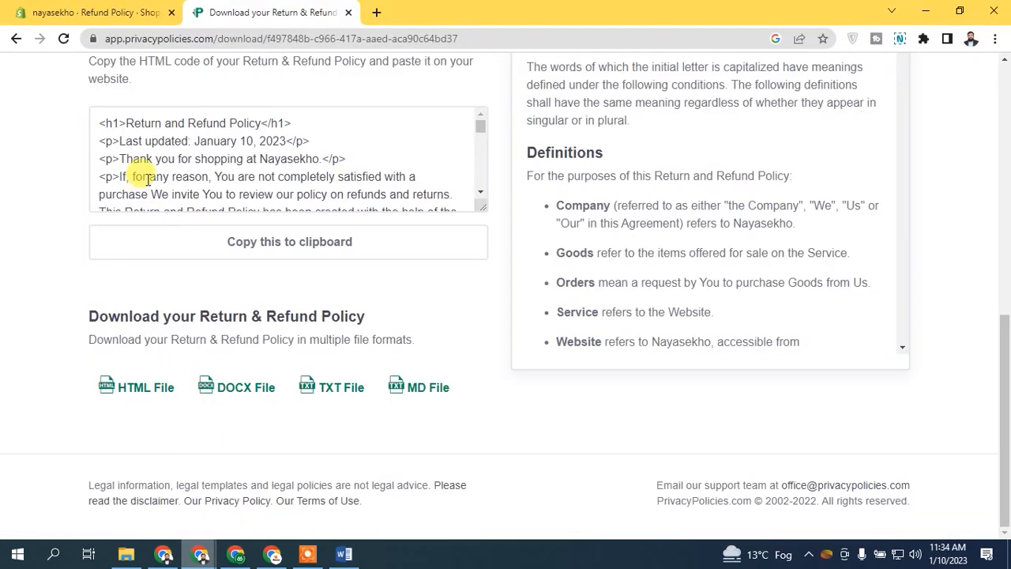
Step: Paste the copied policy into the Refund Policy page's Content editor and save
click(141, 10)
click(350, 354)
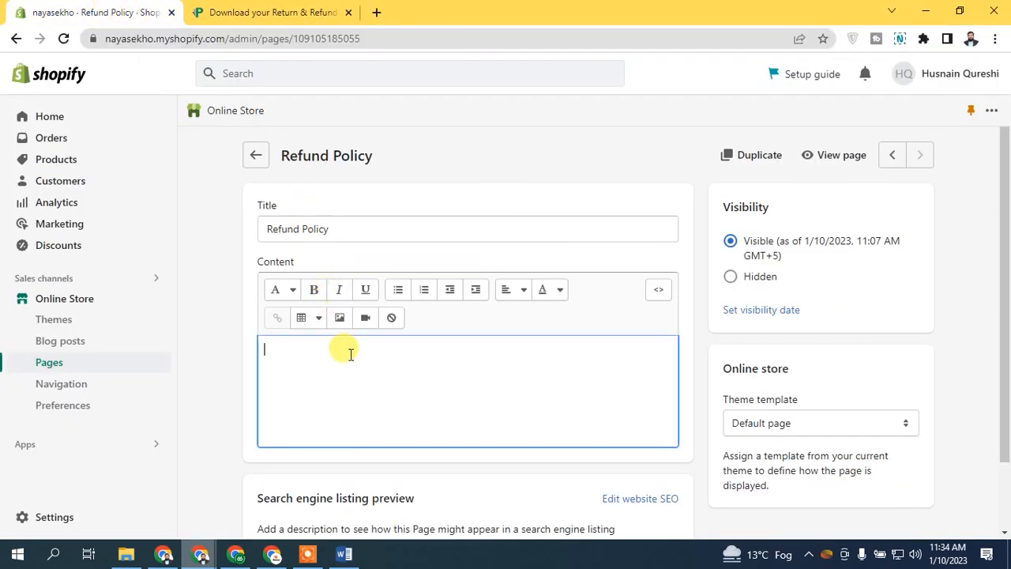
key(ctrl+v)
scroll(708, 399, down, 3)
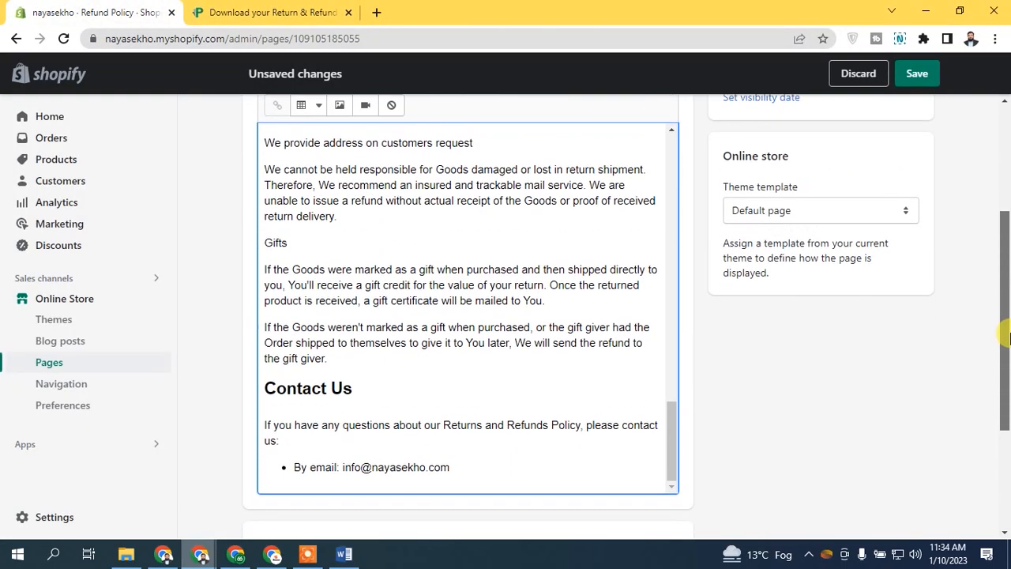
drag(670, 395, 621, 293)
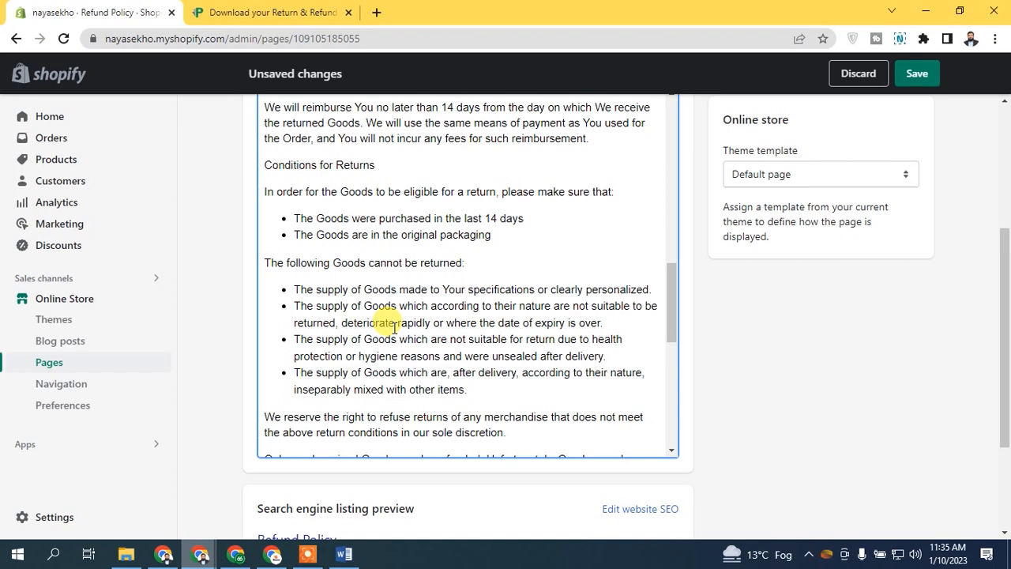
drag(1007, 294, 1000, 102)
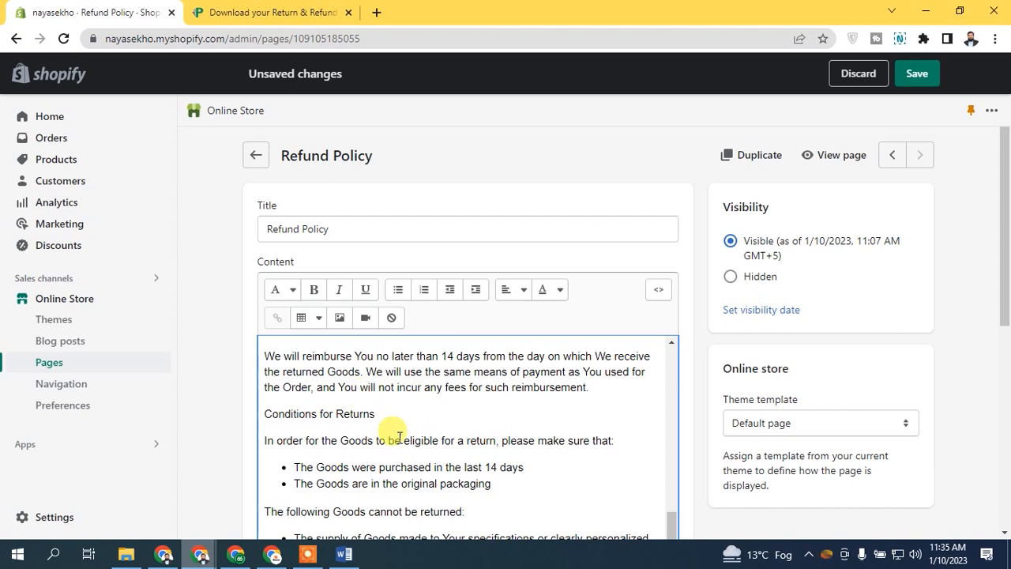
click(912, 76)
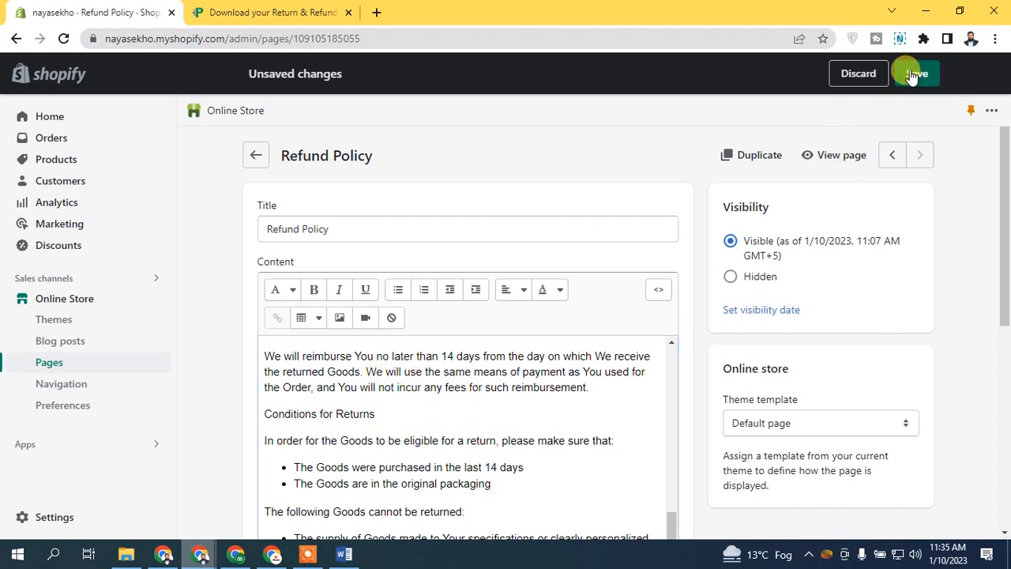